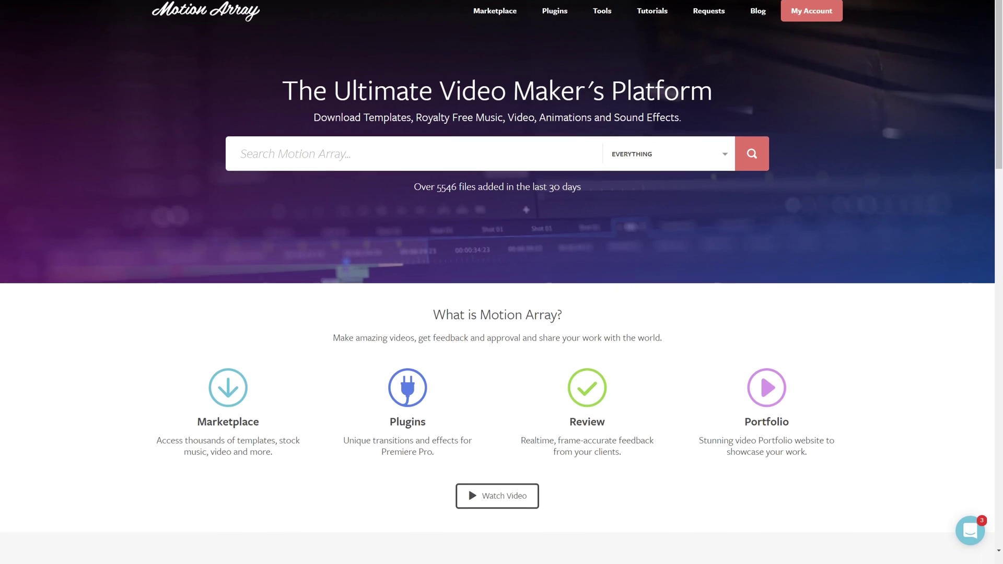
- Scroll down the Motion Array homepage toward the royalty-free music listings
scroll(498, 282, down, 3)
scroll(497, 282, down, 2)
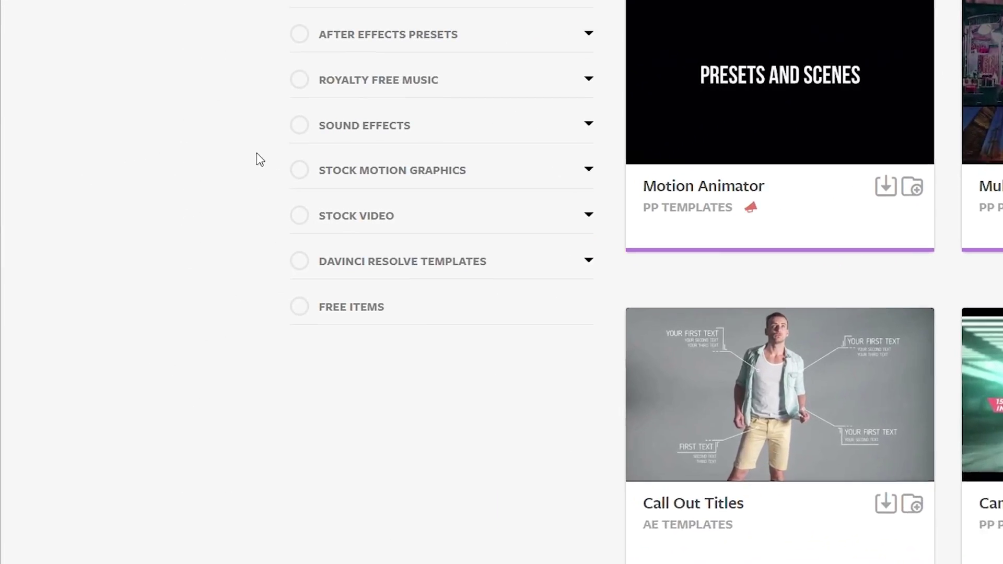
- Tick the Free Items filter and scroll through the resulting product grid
click(165, 420)
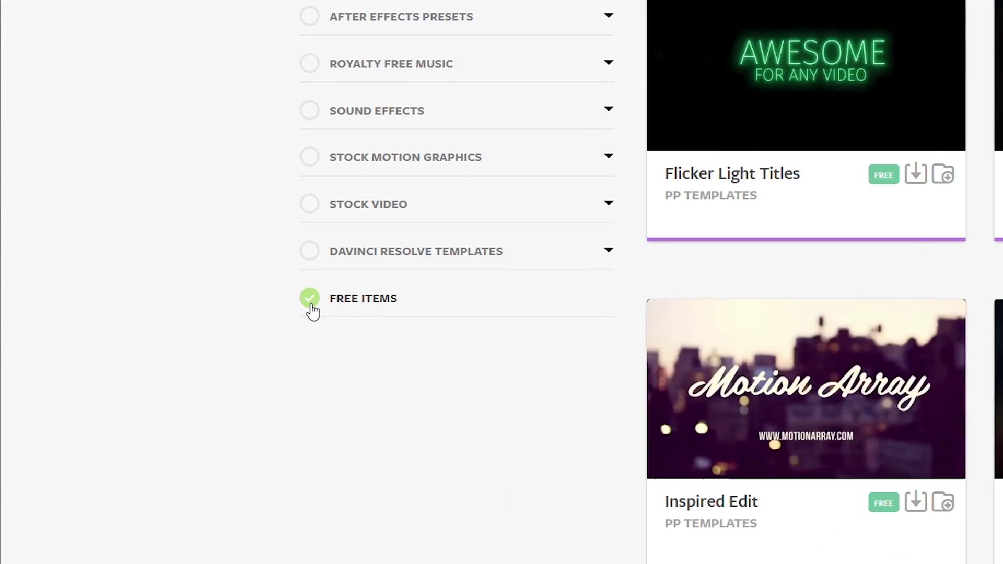
scroll(502, 282, down, 3)
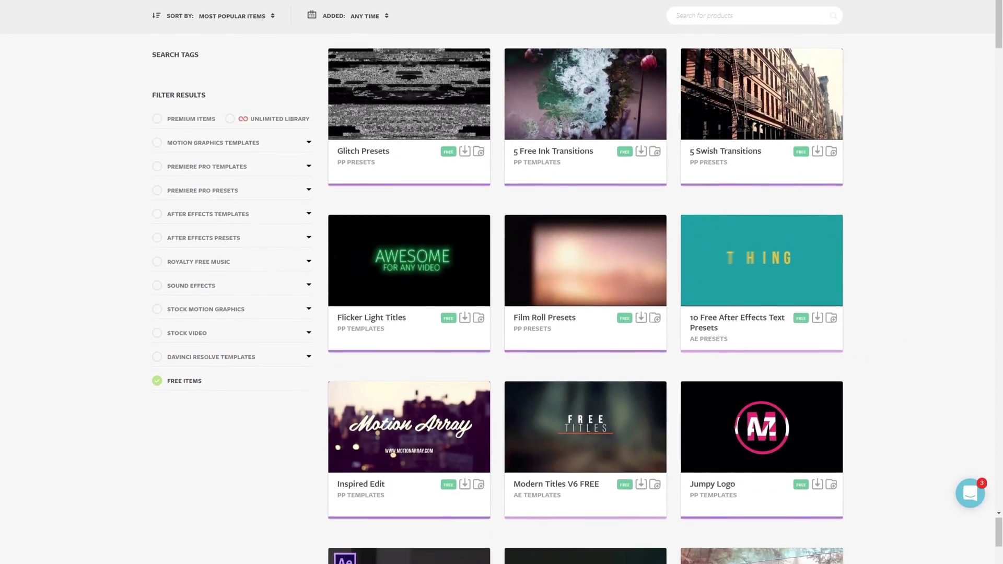
scroll(502, 282, down, 6)
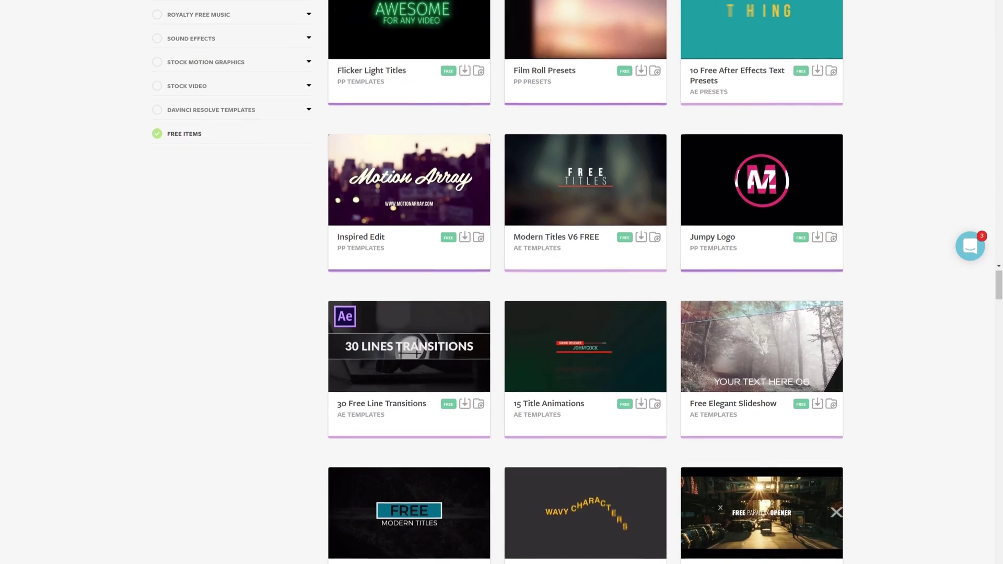
scroll(502, 282, down, 5)
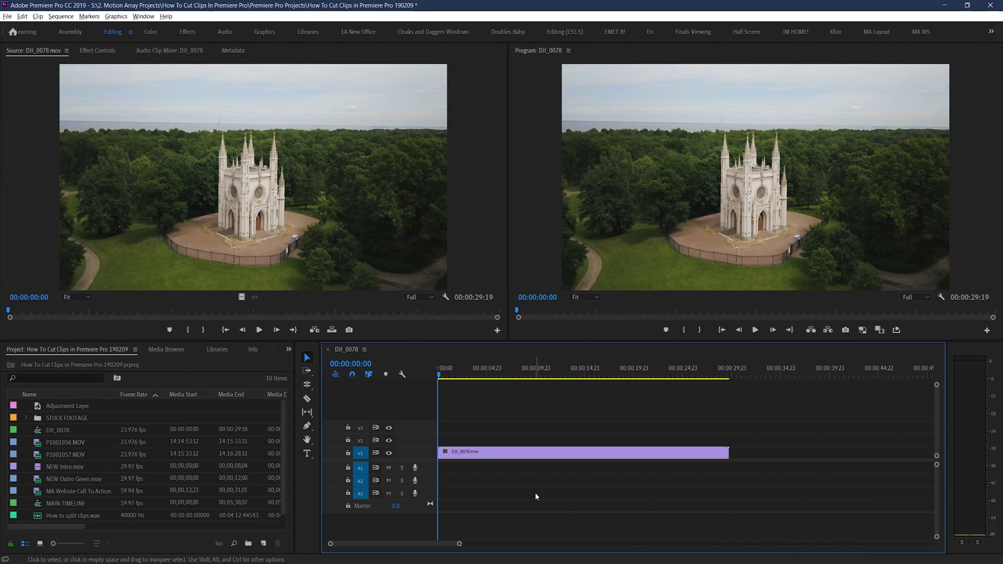
key(space)
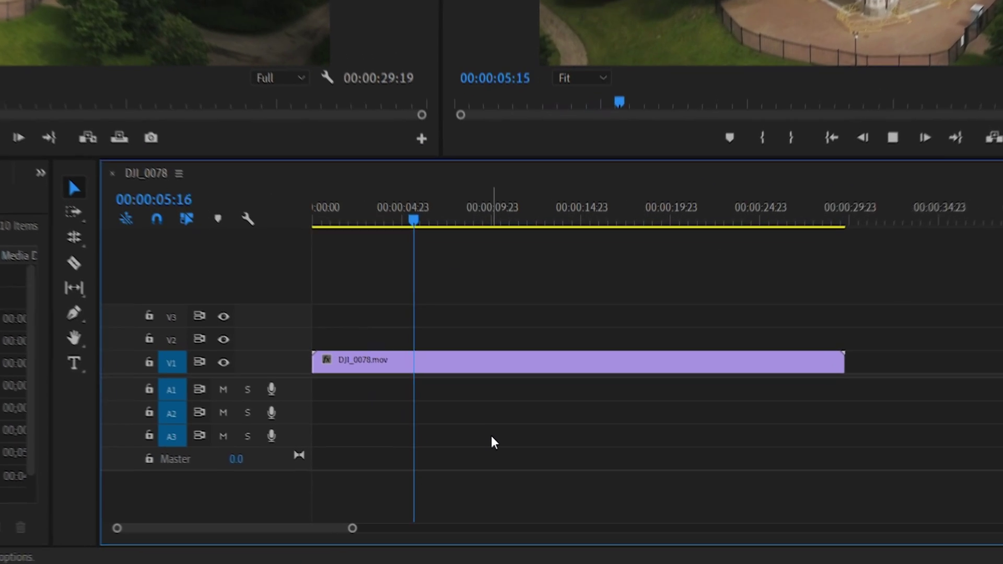
key(space)
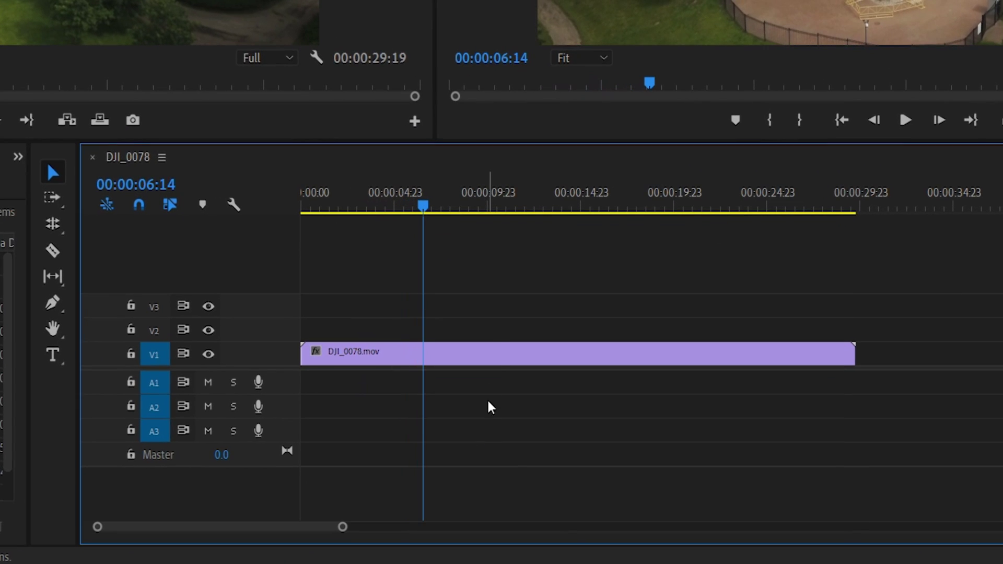
key(Home)
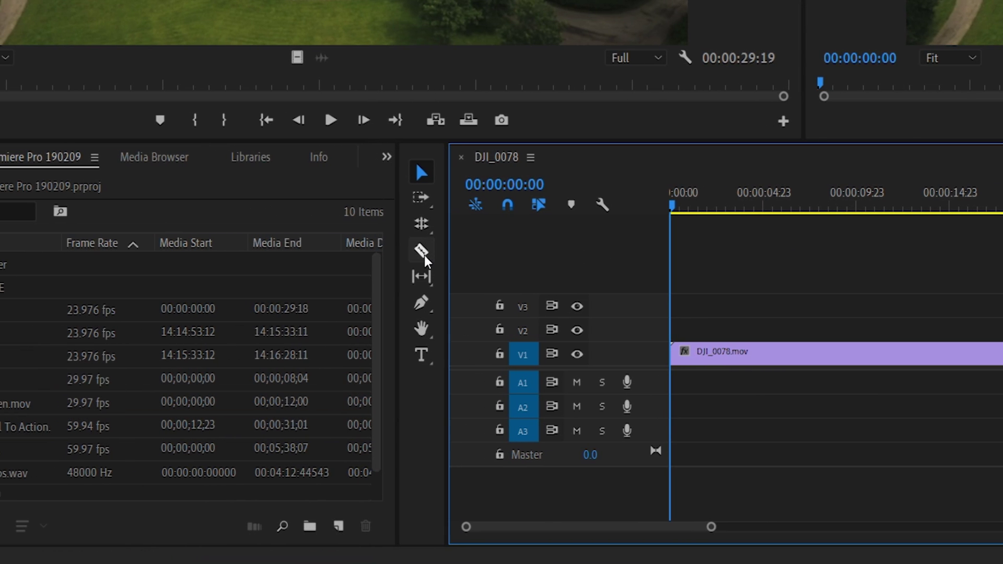
- Razor the DJI_0078.mov clip on V1 at about 00:00:14:23
click(422, 251)
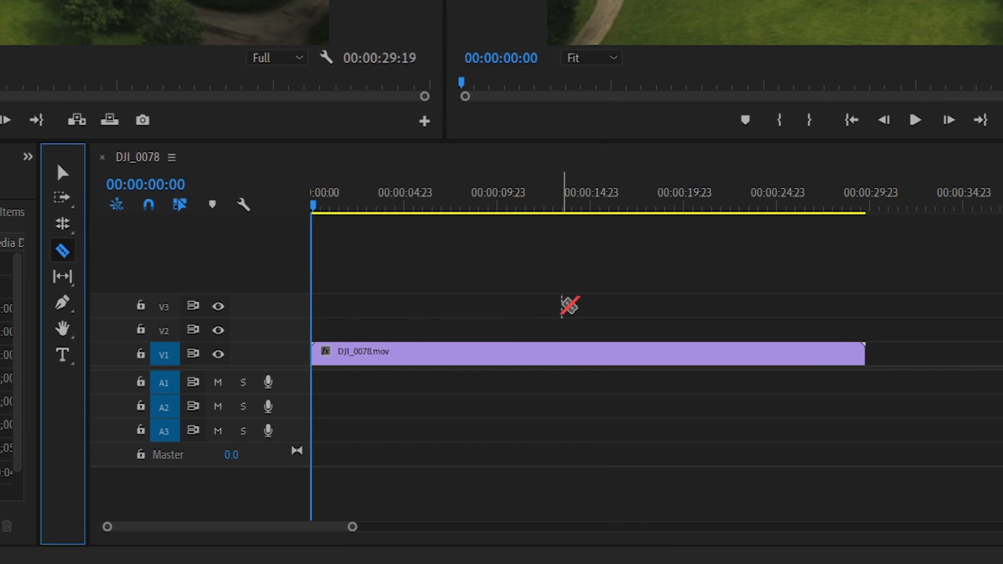
key(v)
key(c)
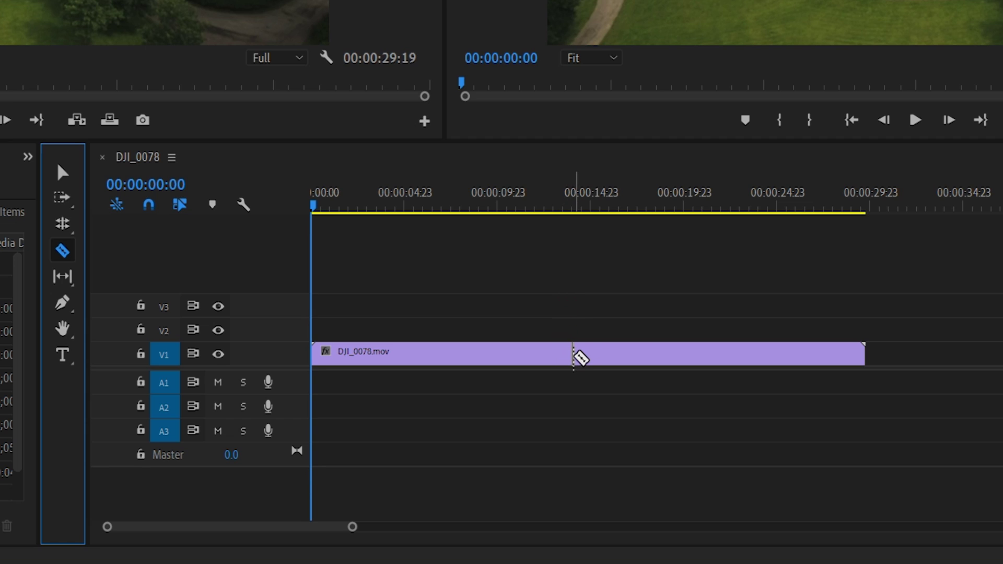
click(573, 354)
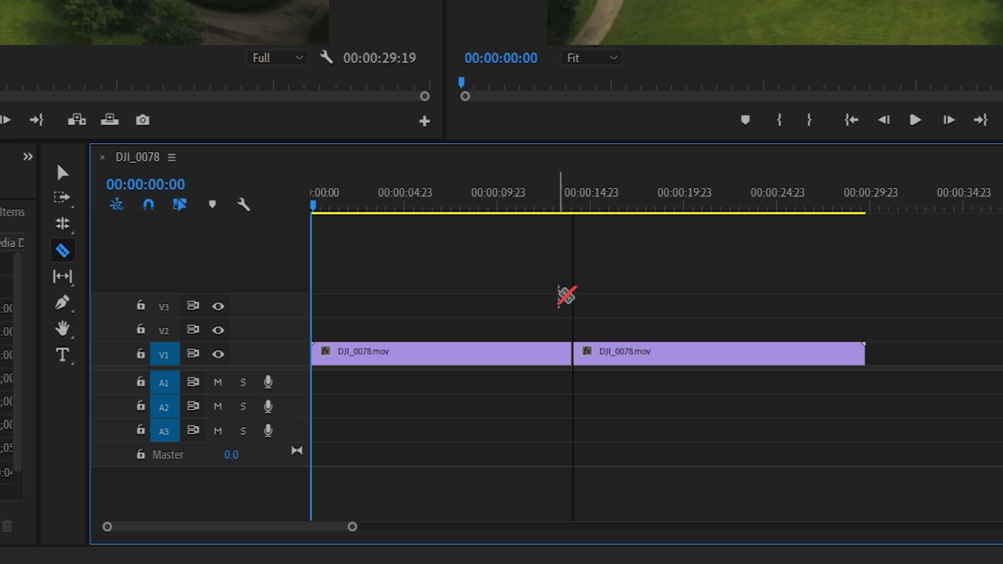
key(v)
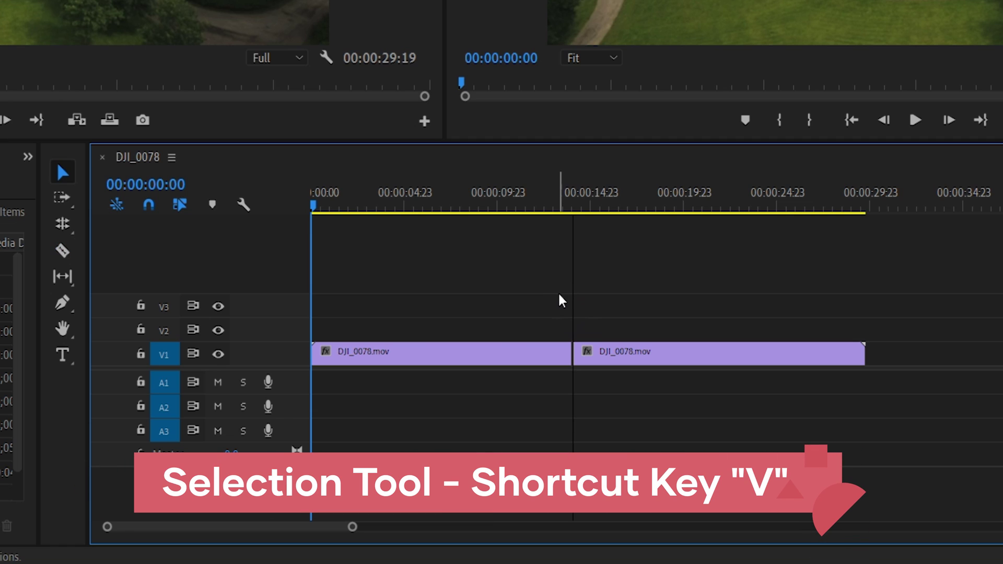
- Select each half of the split clip in turn to confirm the cut, then deselect
click(491, 355)
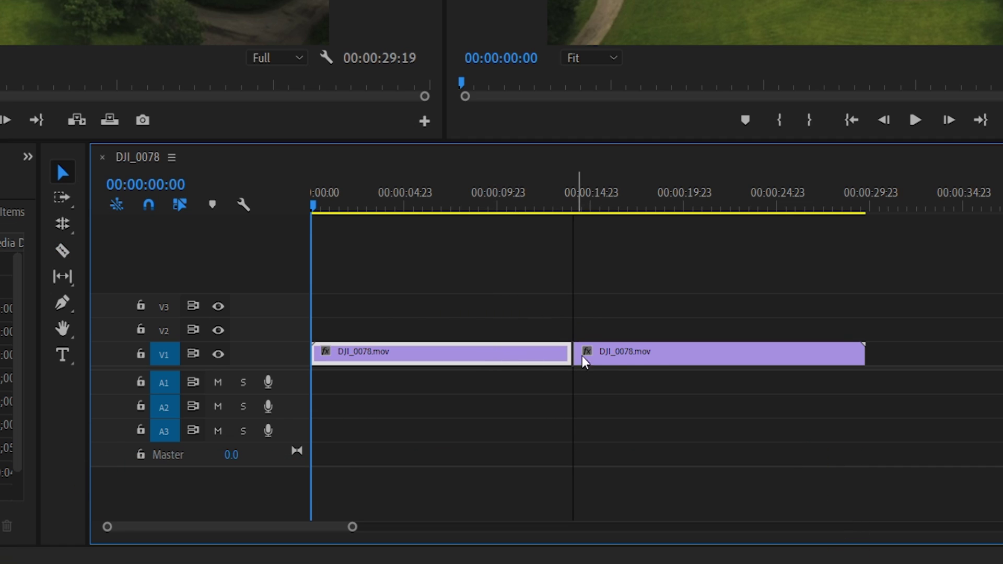
click(661, 363)
click(525, 354)
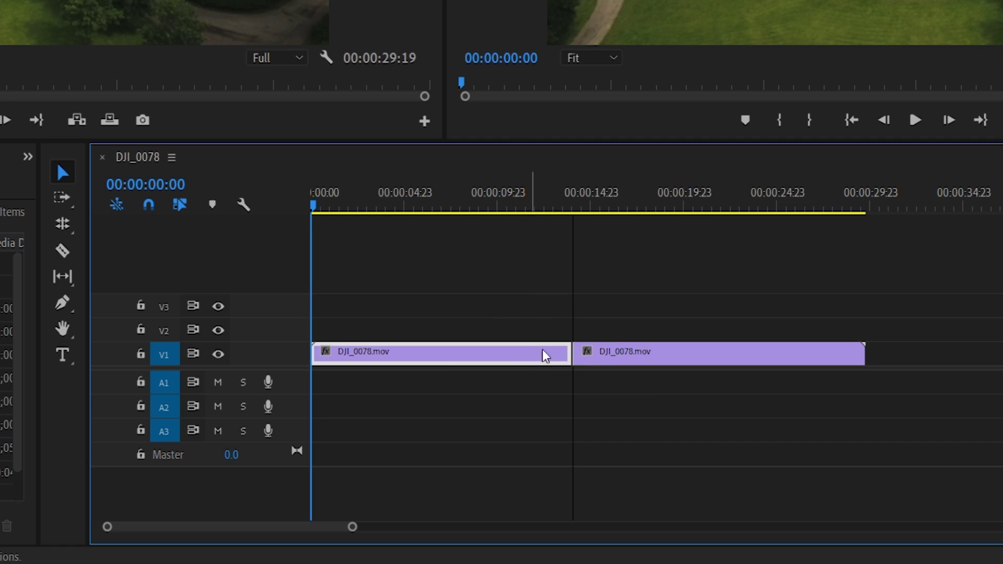
click(703, 358)
click(521, 358)
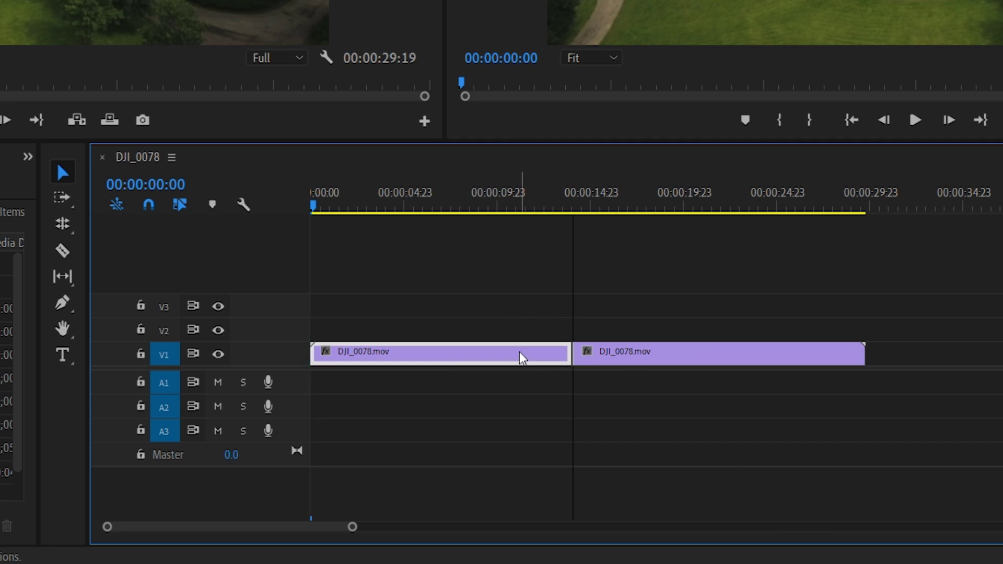
click(536, 290)
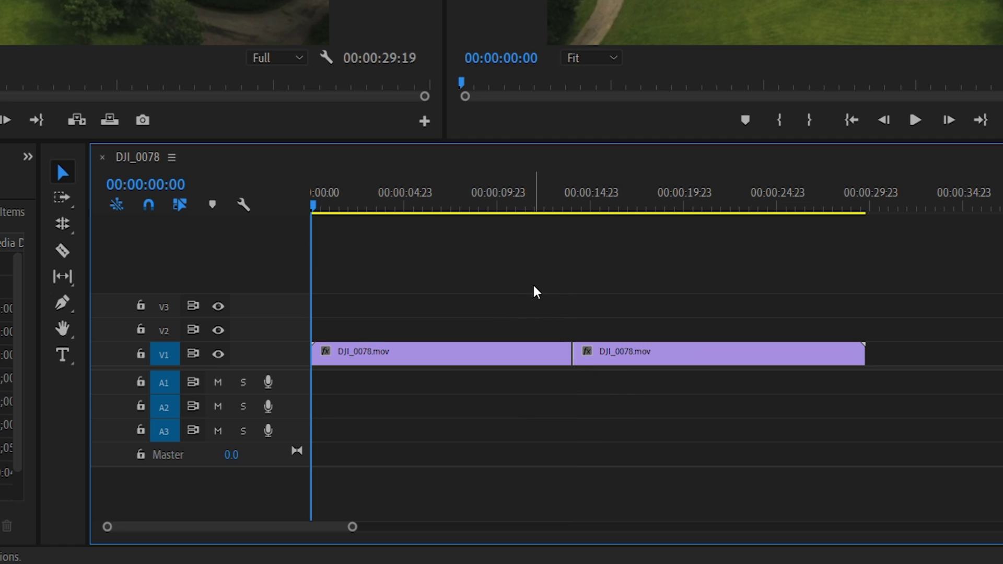
- Razor three more cuts on the V1 footage, near 15, 21 and 25 seconds
key(c)
click(624, 348)
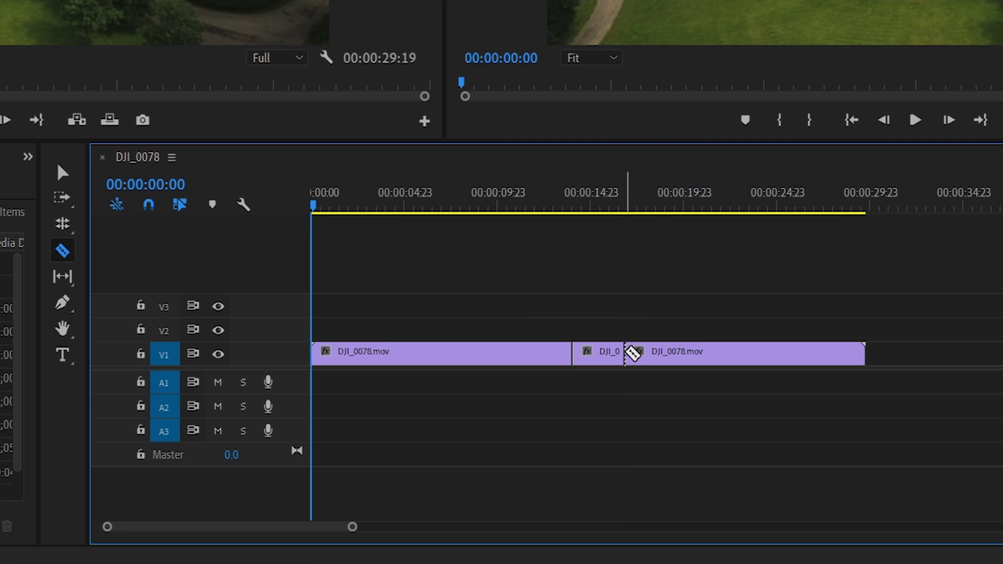
click(703, 351)
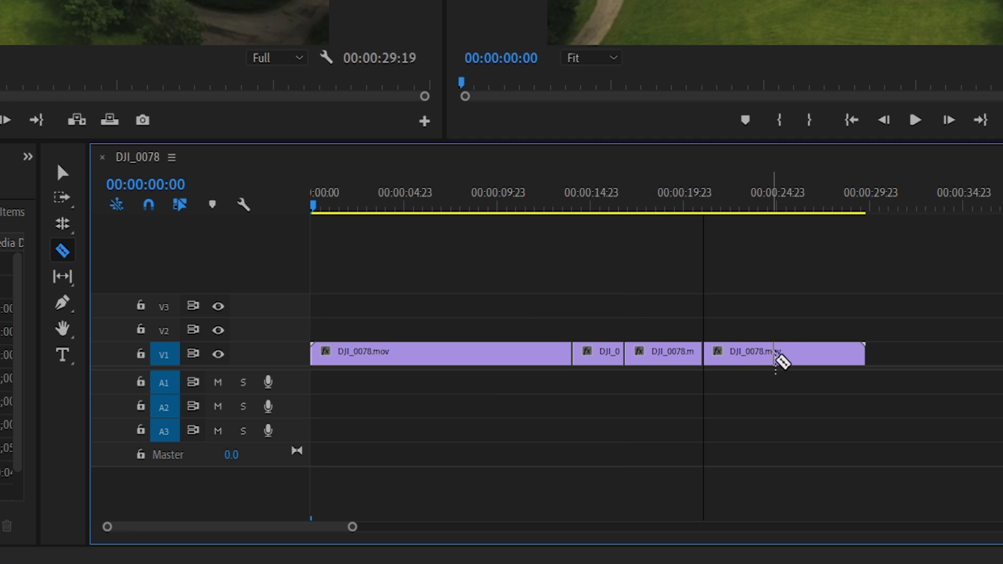
click(784, 352)
- Select the second through fifth V1 pieces in turn to verify the cuts, then clear the selection
key(v)
click(612, 360)
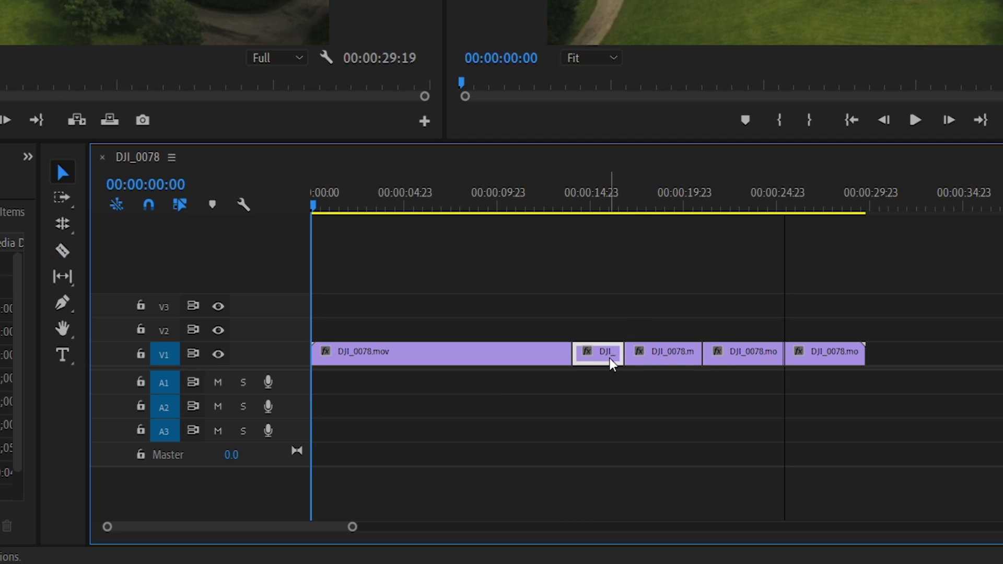
click(668, 360)
click(752, 360)
click(833, 361)
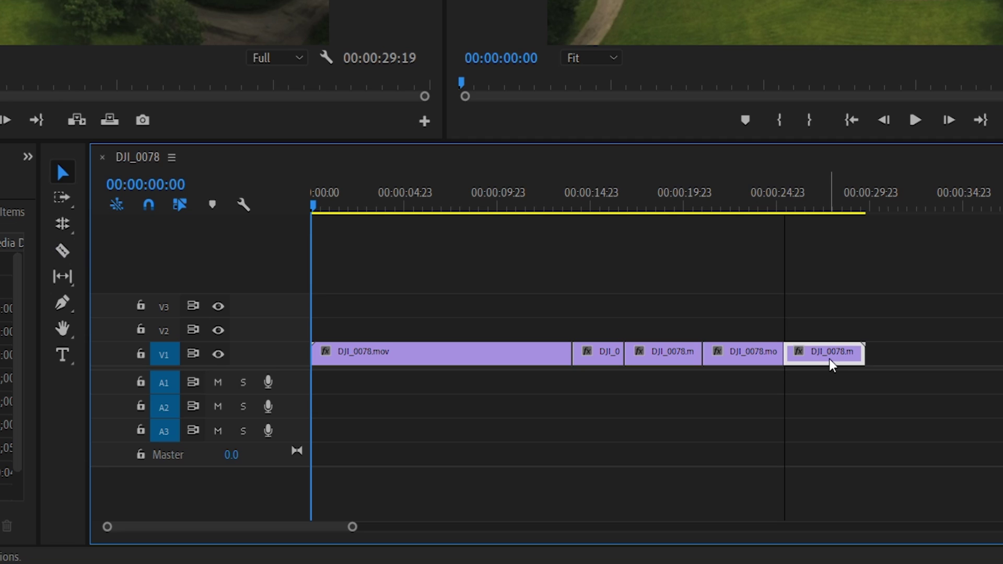
click(763, 361)
click(668, 360)
click(605, 353)
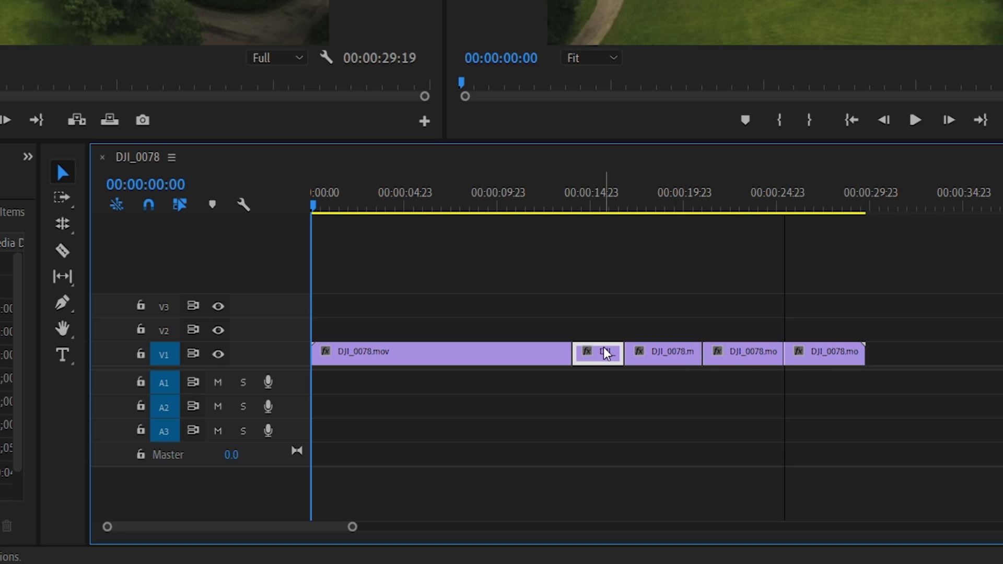
click(599, 299)
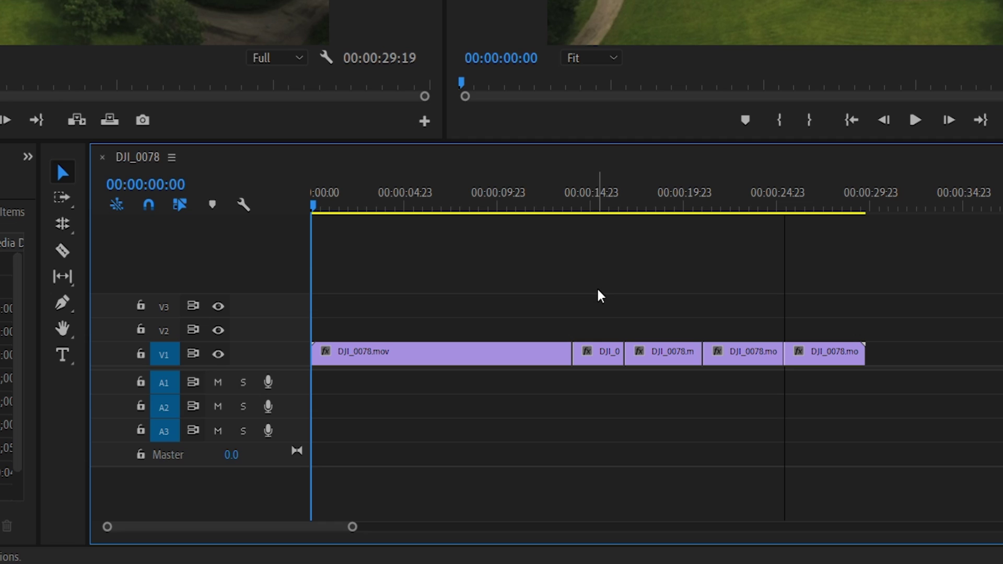
- Delete the short second V1 piece and extend the first clip's end into the gap
click(609, 358)
key(Delete)
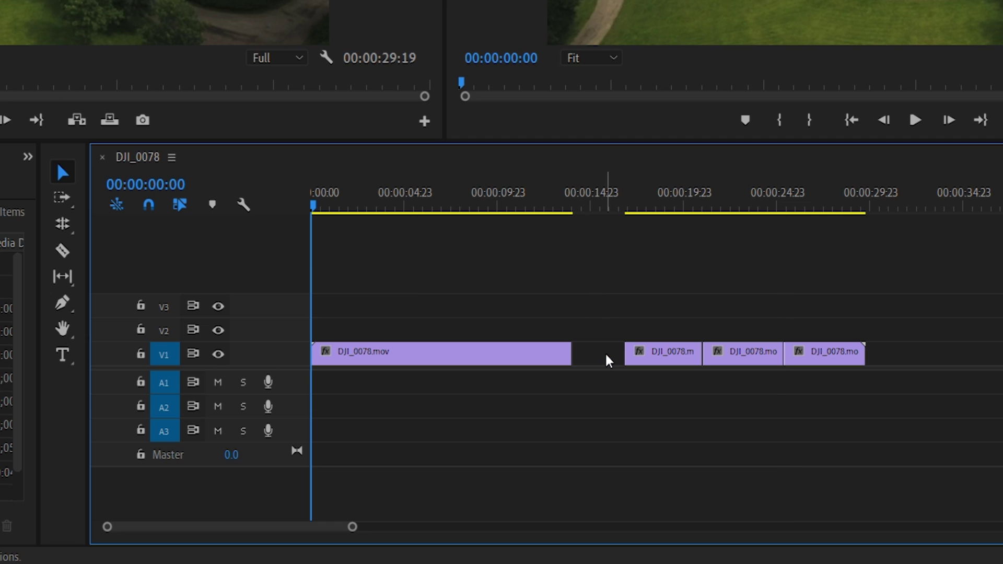
drag(567, 354, 660, 360)
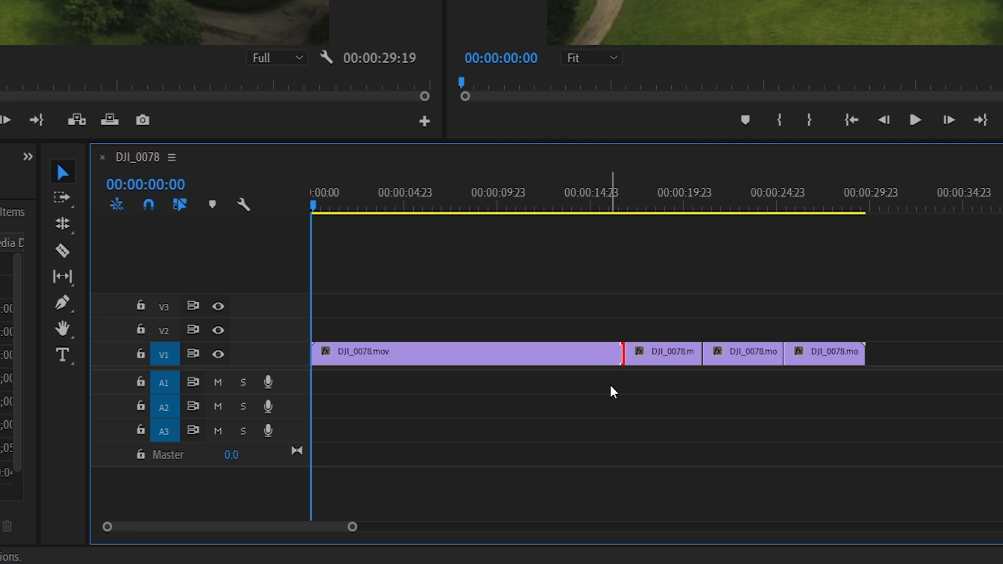
- Delete the remaining V1 edit points to merge the pieces into one clip
key(Delete)
click(701, 354)
key(Delete)
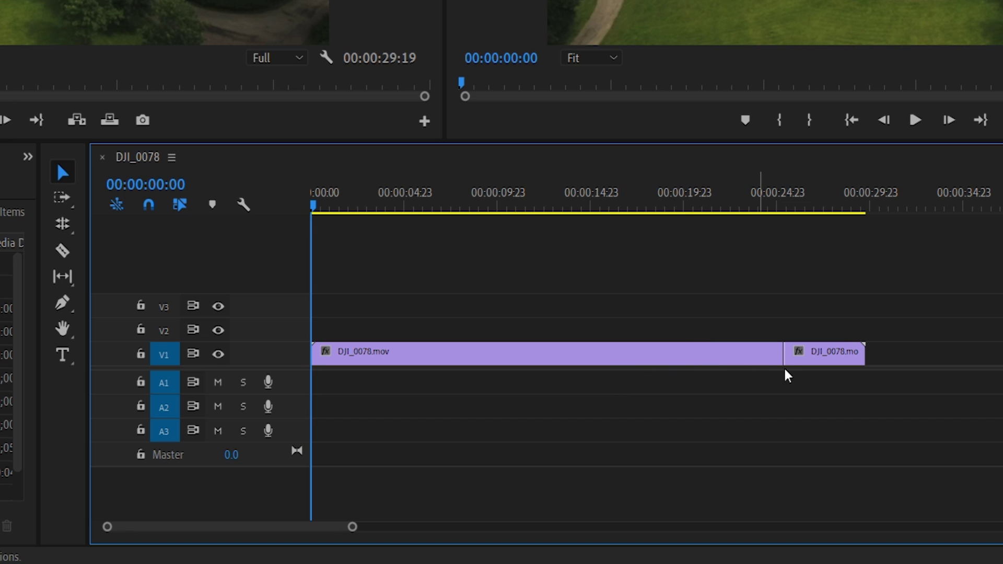
click(783, 353)
key(Delete)
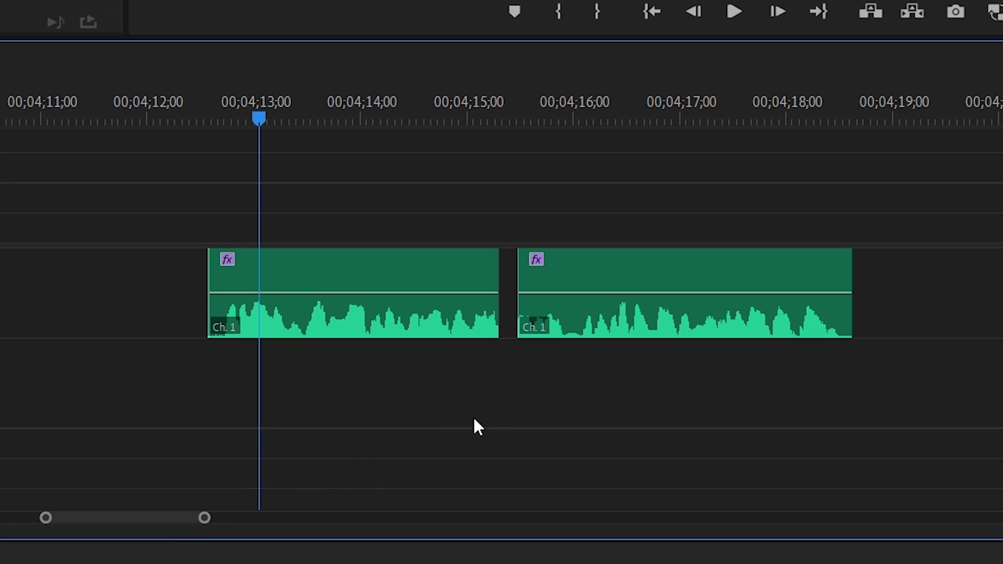
- Slide the second audio clip against the first and delete the edit point between them
drag(588, 330, 578, 328)
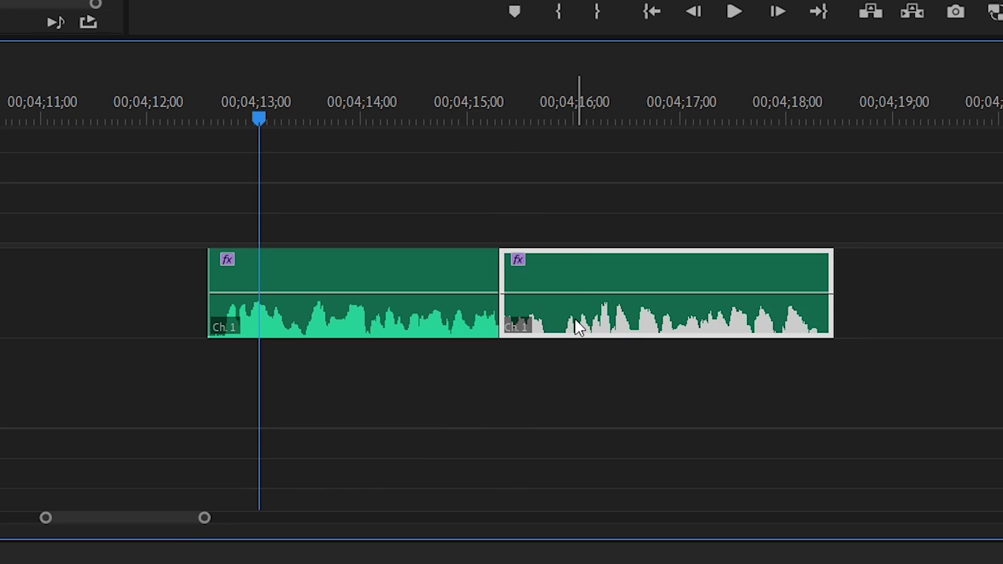
click(501, 310)
key(Delete)
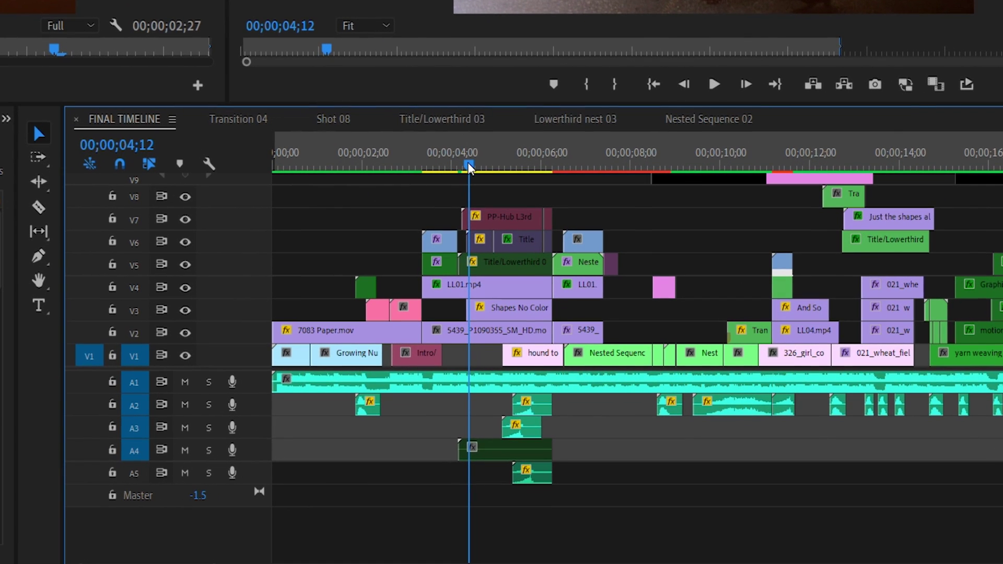
- Trial single-track Razor cuts on V7, V6, V5 and V4, then undo them
mouse_move(469, 167)
mouse_down()
mouse_move(528, 179)
mouse_move(521, 162)
mouse_move(485, 169)
mouse_up()
key(c)
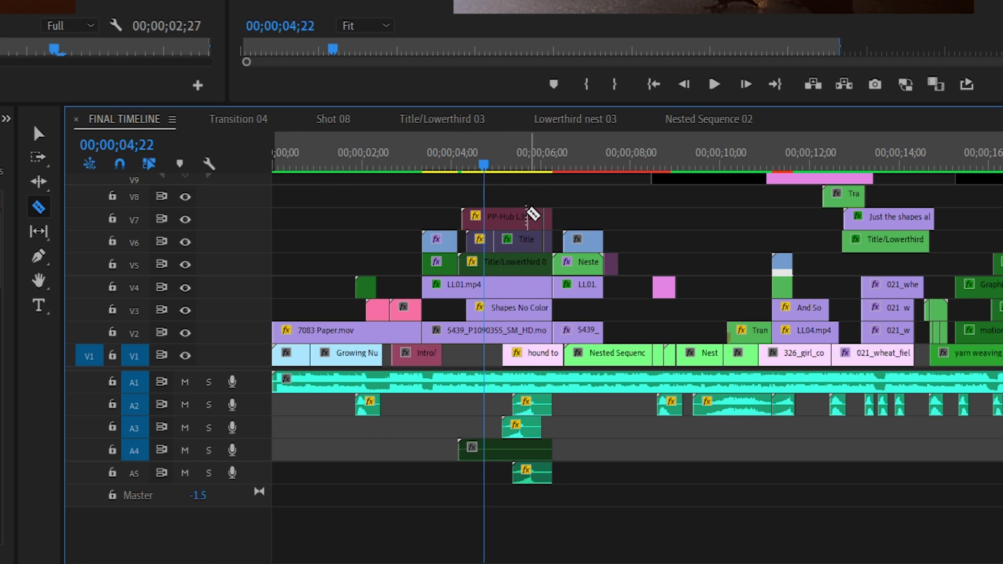
click(528, 217)
click(528, 239)
click(530, 262)
click(529, 284)
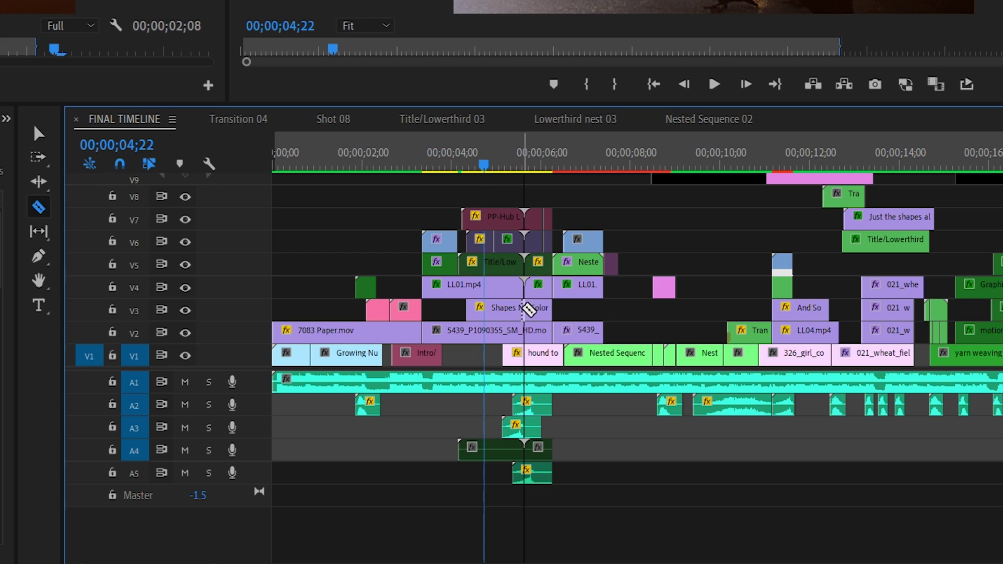
key(v)
key(ctrl+z)
key(ctrl+z)
key(ctrl+z)
key(ctrl+z)
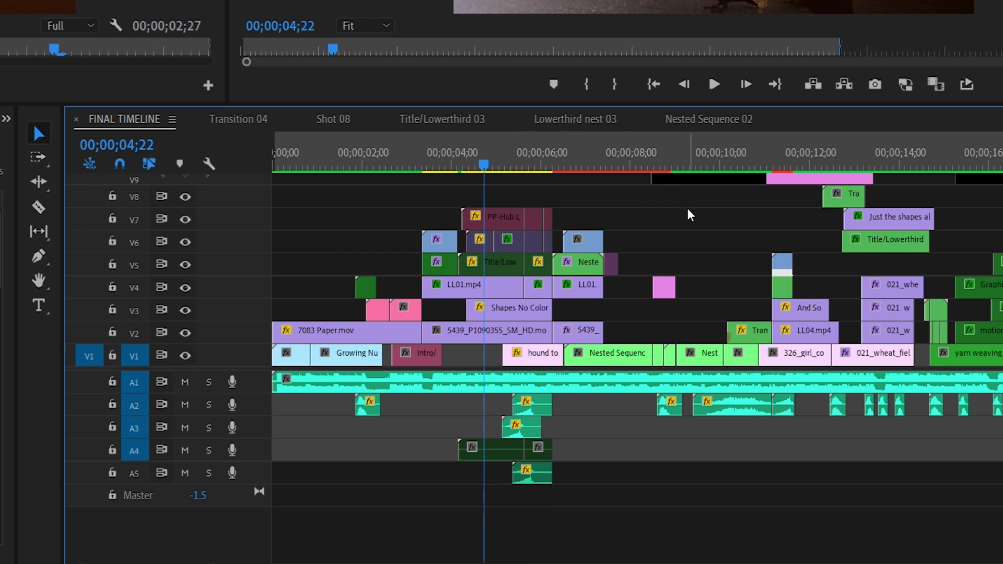
- Shift-click with the Razor to cut all tracks at the edit line
key(c)
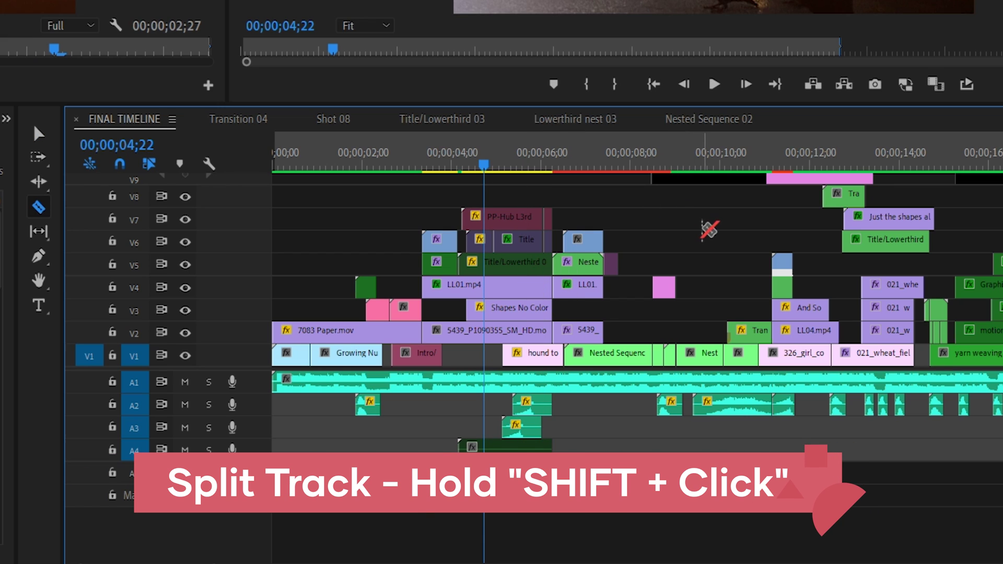
shift+click(565, 262)
shift+click(543, 285)
shift+click(525, 319)
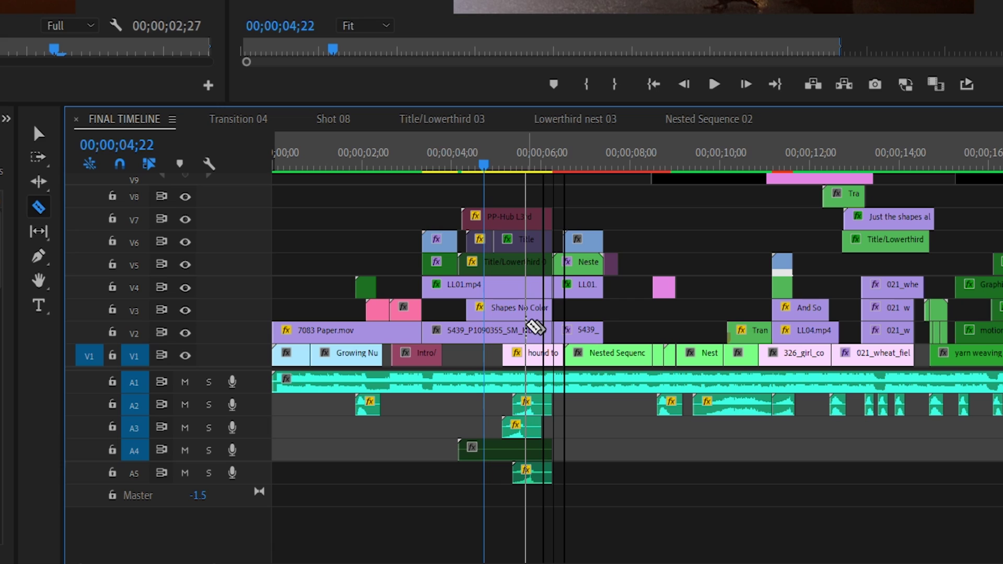
shift+click(527, 327)
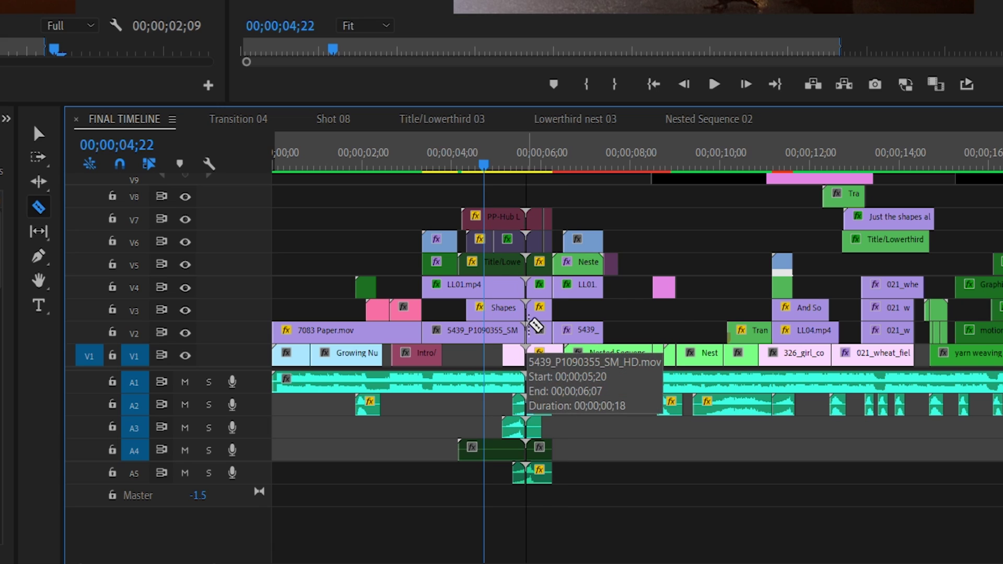
key(v)
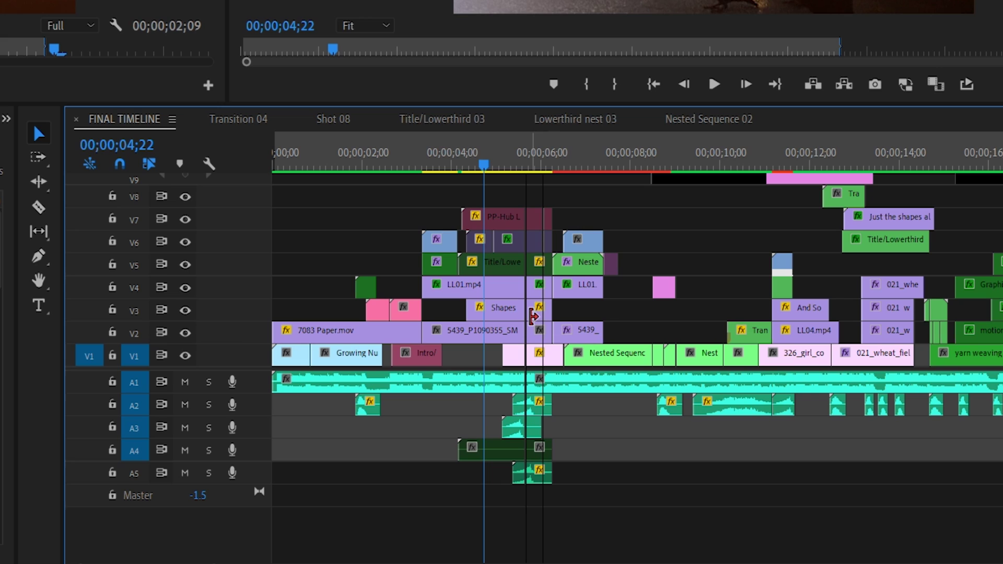
- Use Track Select Forward (A) to select every clip right of the cut
key(a)
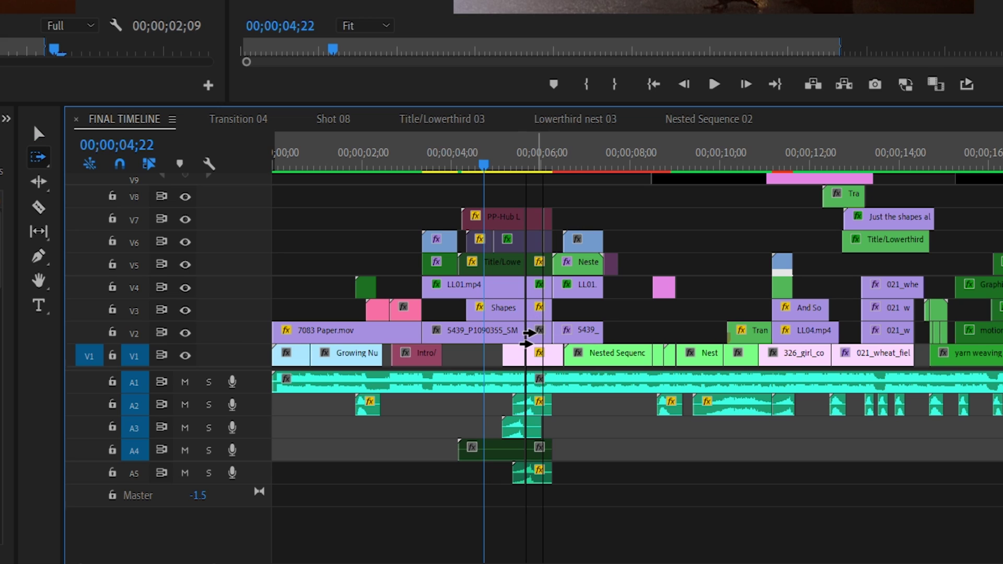
click(527, 338)
key(v)
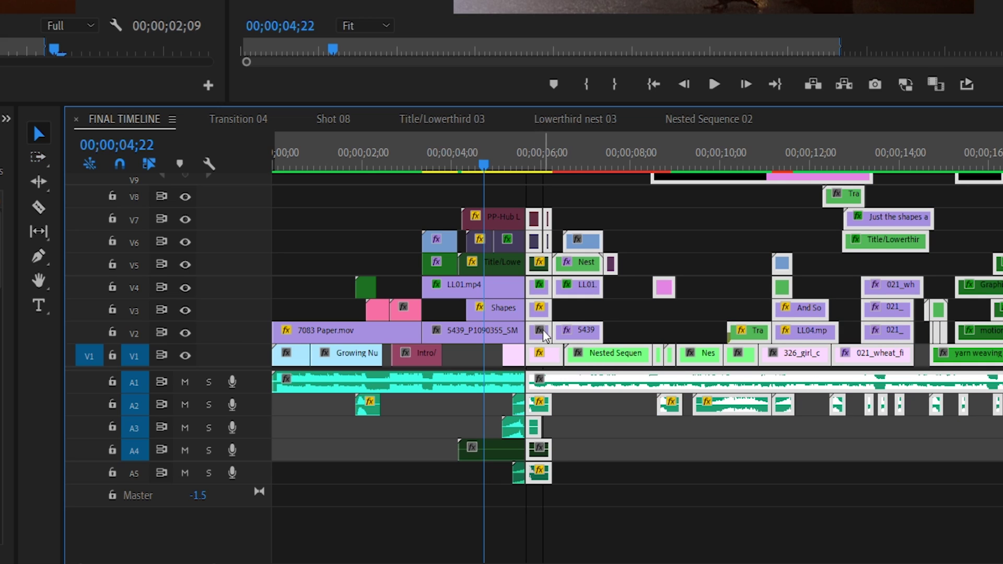